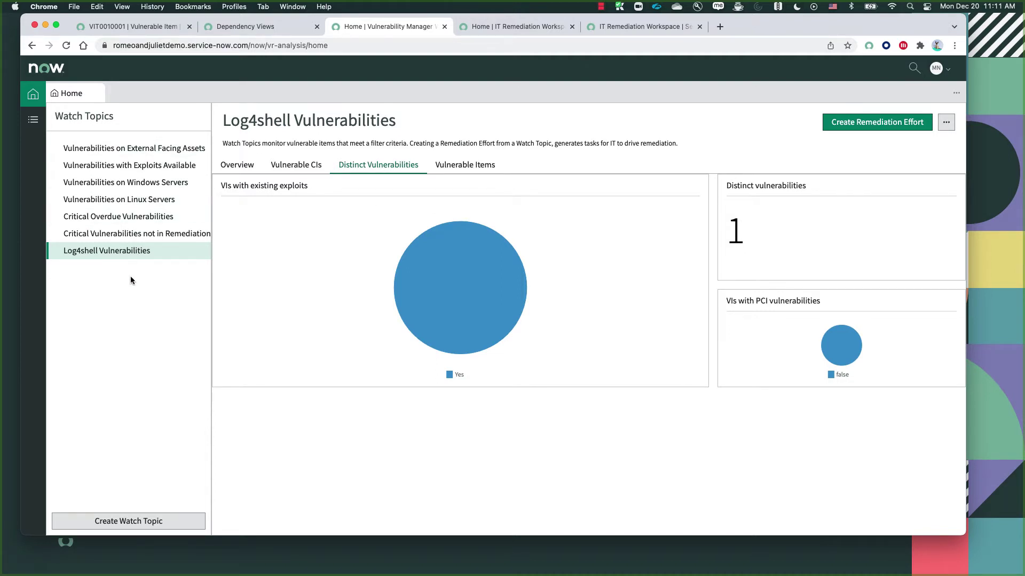
Step: Begin a new watch topic from Create Watch Topic on the Watch Topics home page
{"action": "left_click", "coordinate": [142, 522]}
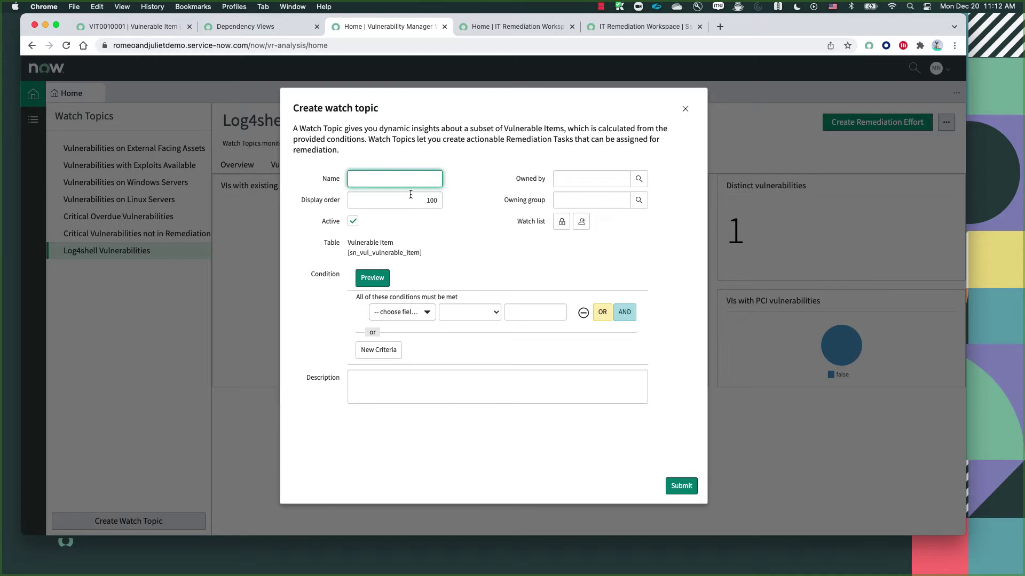
Step: Enter Log4j as the watch topic name, moving past the display order and active fields
{"action": "type", "text": "Log4j"}
{"action": "key", "text": "Tab"}
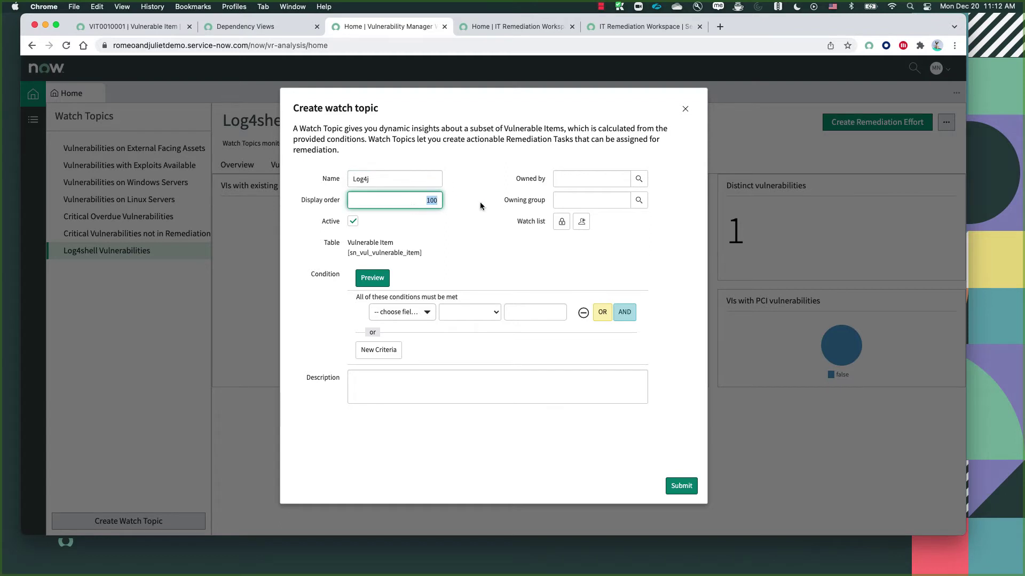
{"action": "key", "text": "Tab"}
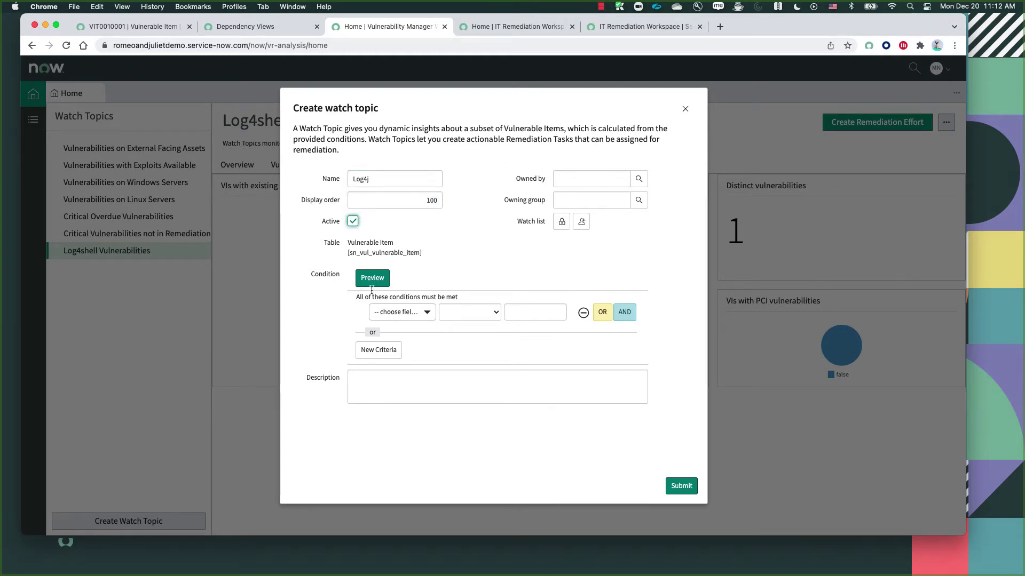
Step: Browse the Vulnerability fields in the condition picker (search 'vu'), then discard the form unsaved
{"action": "left_click", "coordinate": [398, 315]}
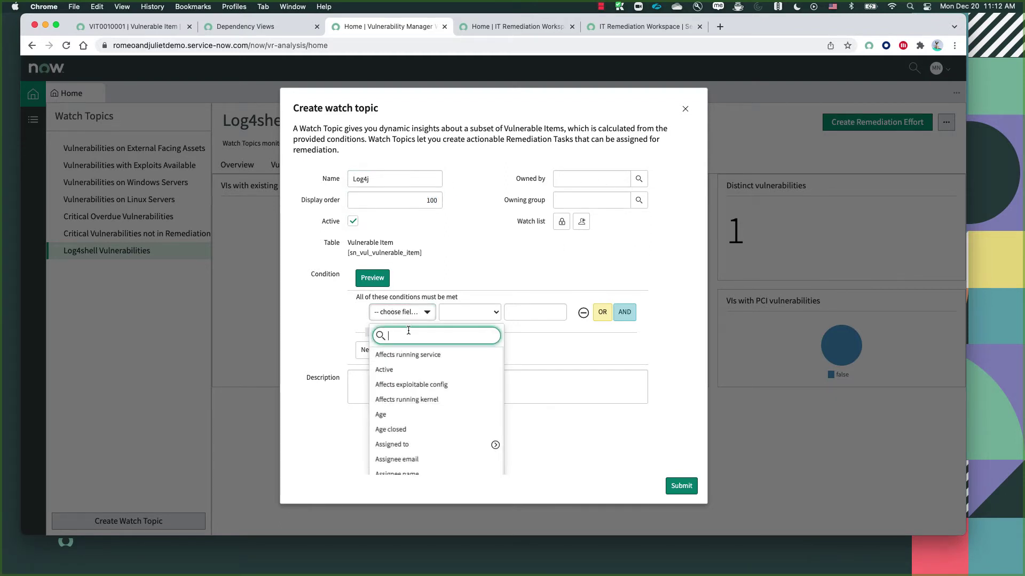
{"action": "type", "text": "vu"}
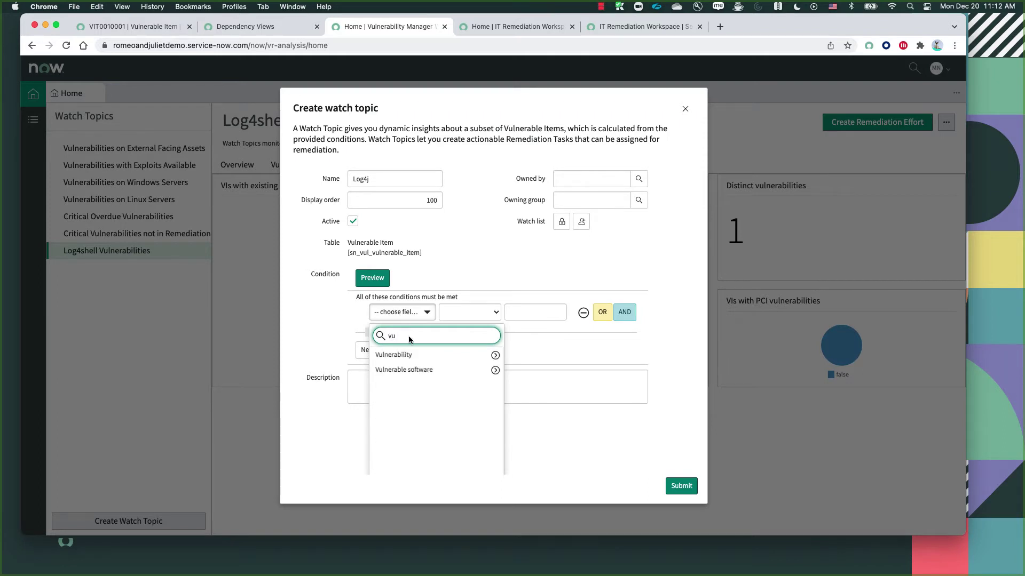
{"action": "left_click", "coordinate": [495, 355]}
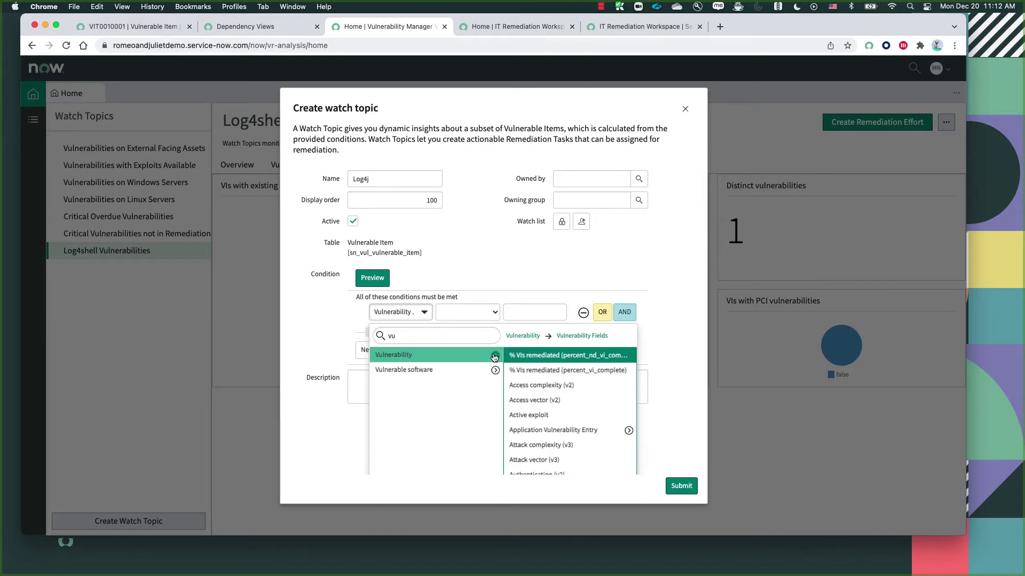
{"action": "scroll", "coordinate": [582, 427], "scroll_direction": "down", "scroll_amount": 5}
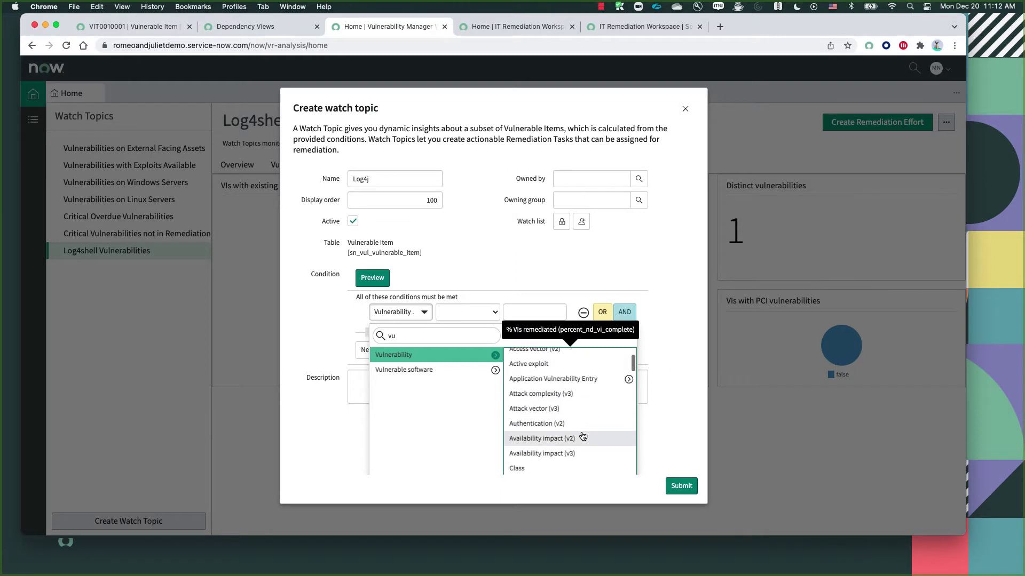
{"action": "left_click", "coordinate": [677, 411]}
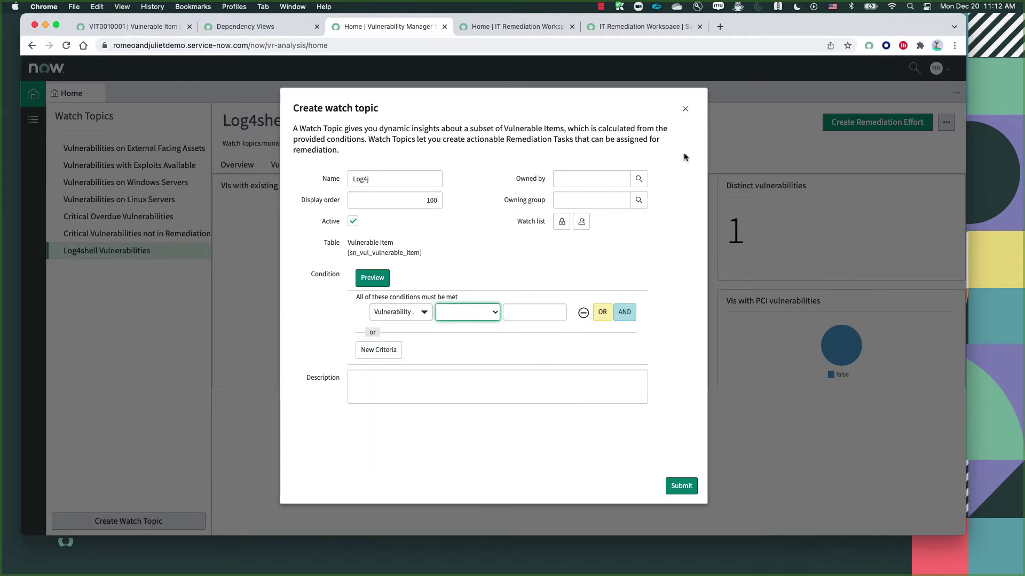
{"action": "left_click", "coordinate": [682, 110]}
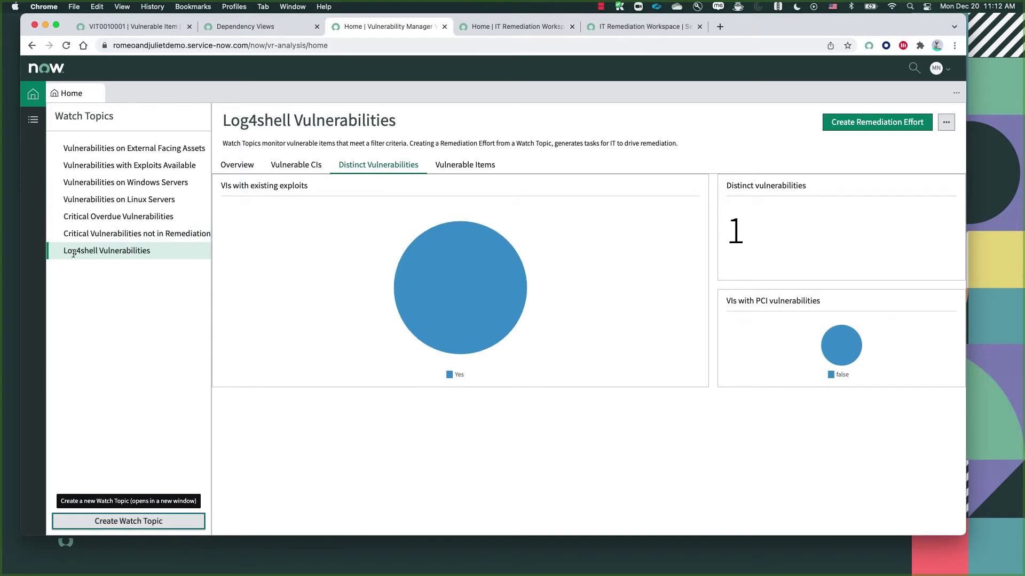
{"action": "left_click", "coordinate": [106, 251]}
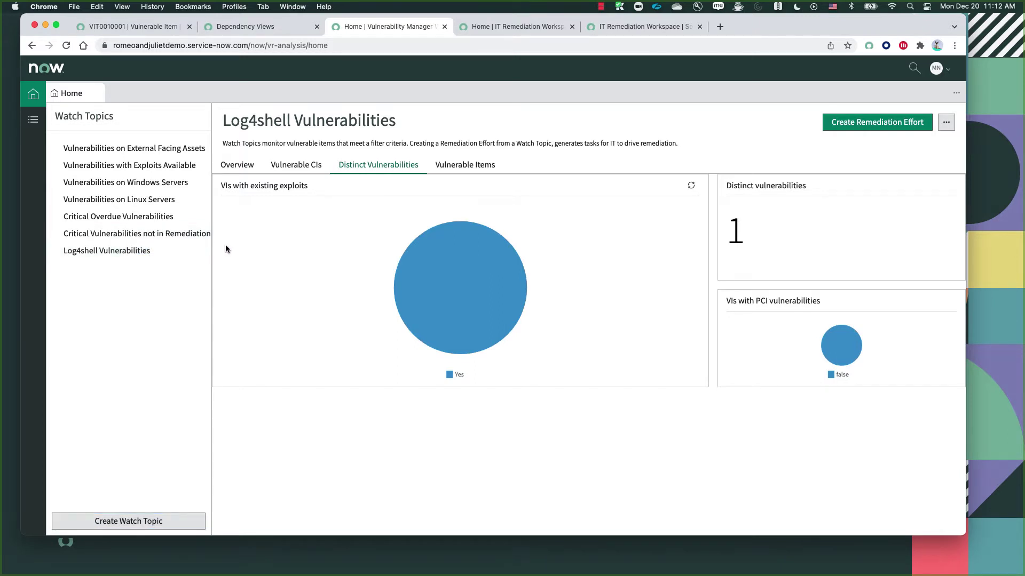
{"action": "left_click", "coordinate": [237, 165]}
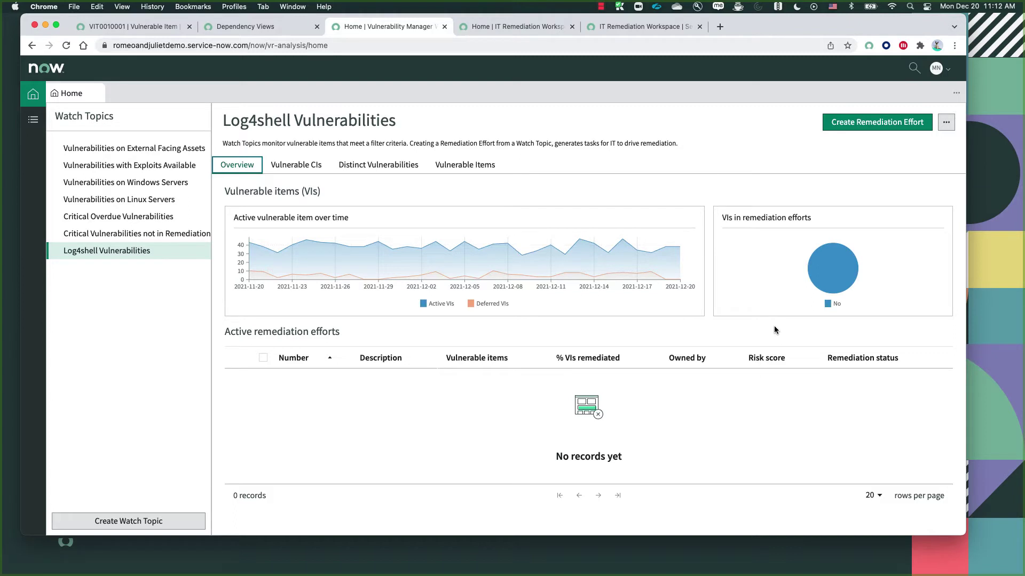
{"action": "left_click", "coordinate": [301, 172]}
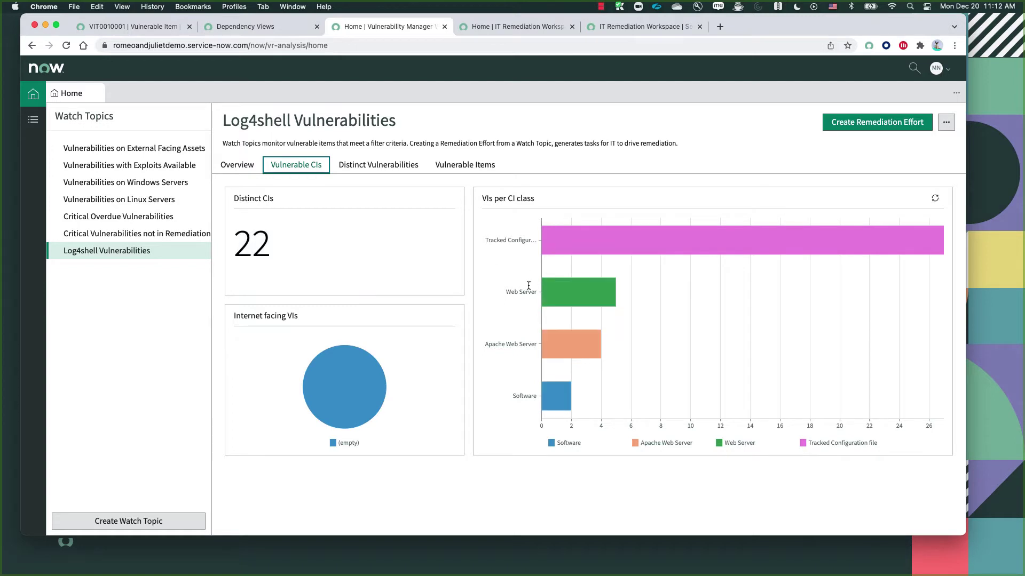
{"action": "mouse_move", "coordinate": [563, 243]}
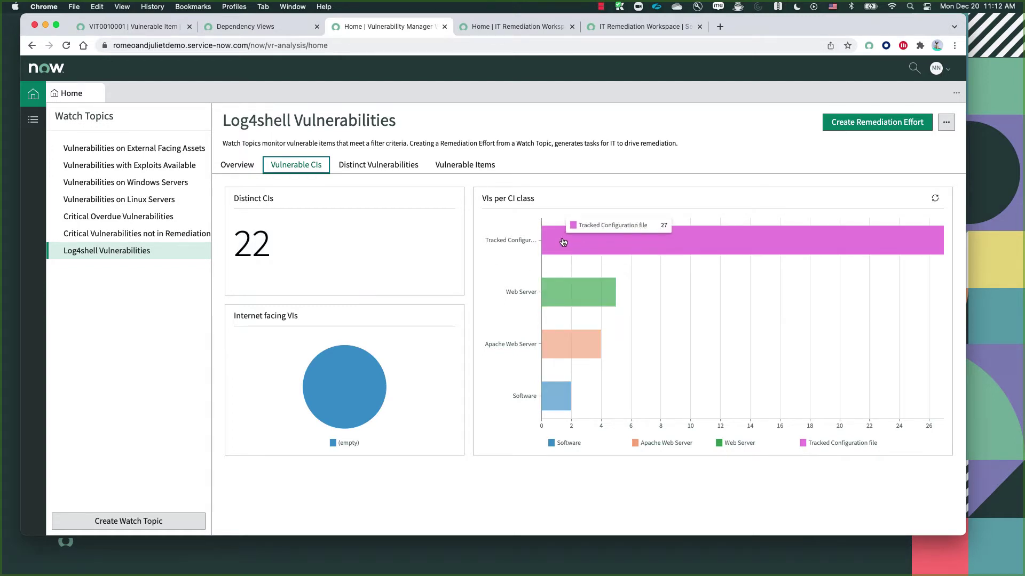
{"action": "mouse_move", "coordinate": [555, 344]}
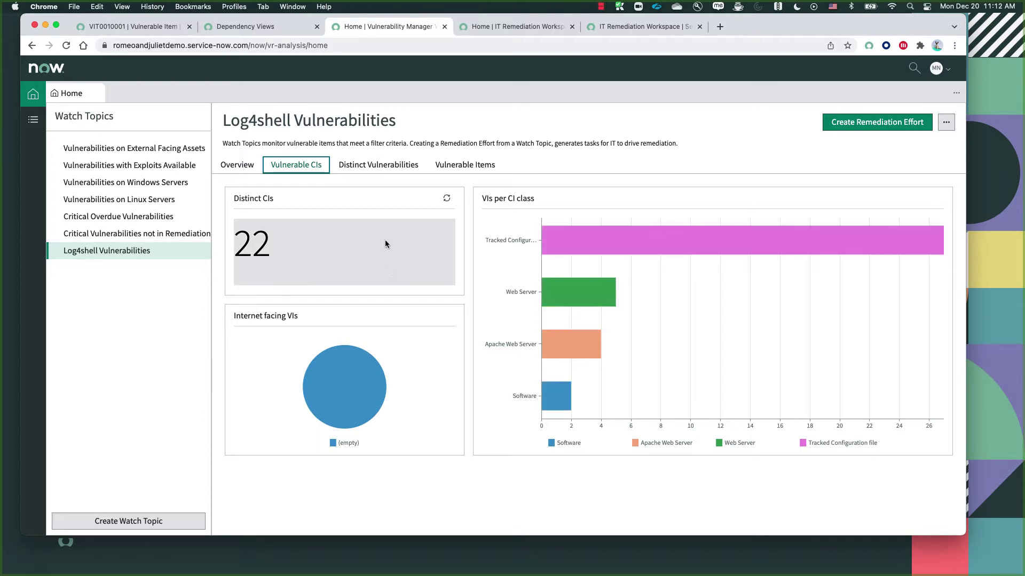
{"action": "left_click", "coordinate": [391, 167]}
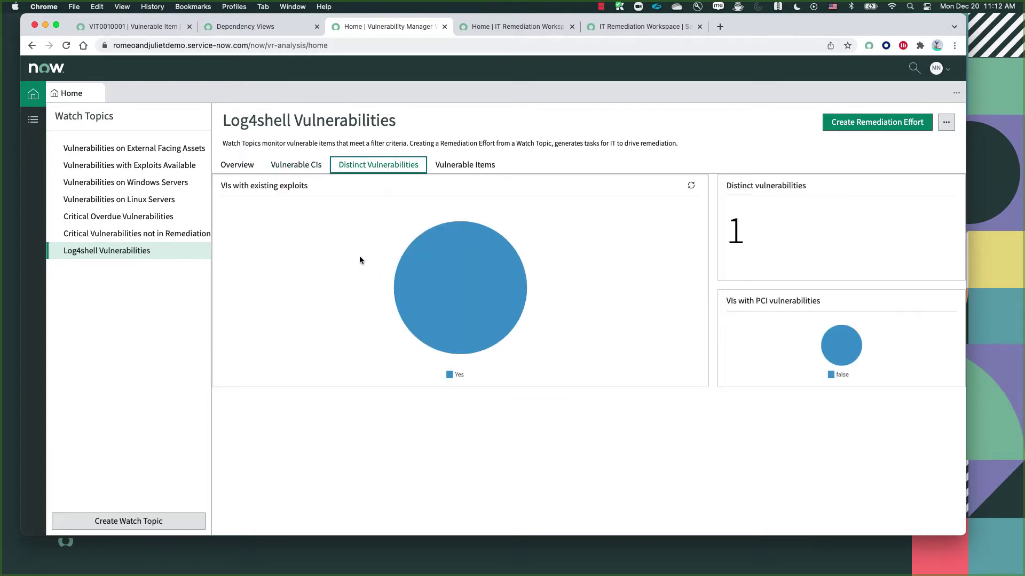
Step: List the vulnerable items behind the distinct vulnerabilities count and open VIT0010001
{"action": "left_click", "coordinate": [737, 235]}
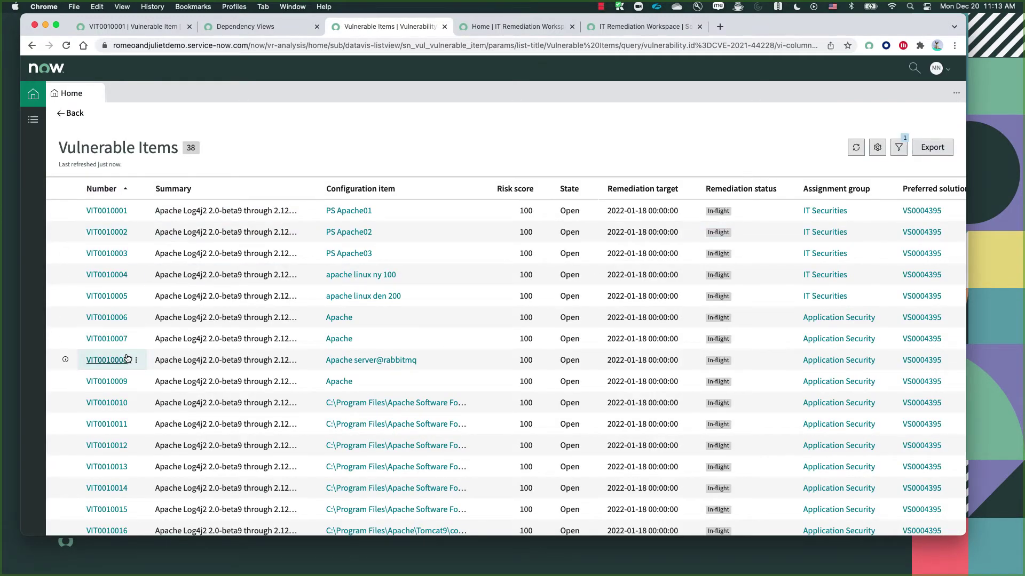
{"action": "scroll", "coordinate": [127, 357], "scroll_direction": "down", "scroll_amount": 5}
{"action": "scroll", "coordinate": [127, 358], "scroll_direction": "up", "scroll_amount": 5}
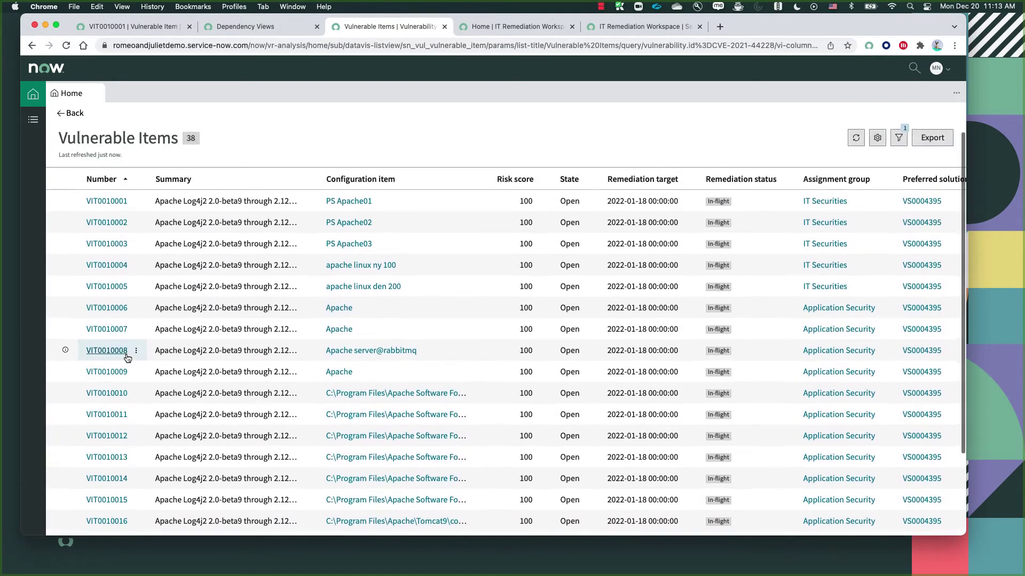
{"action": "scroll", "coordinate": [127, 357], "scroll_direction": "up", "scroll_amount": 1}
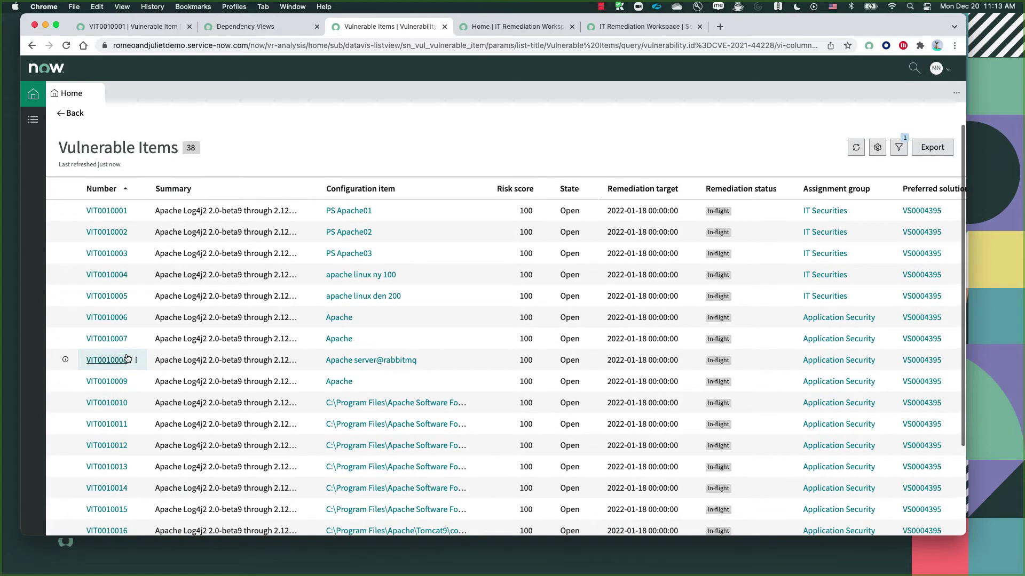
{"action": "left_click", "coordinate": [107, 212]}
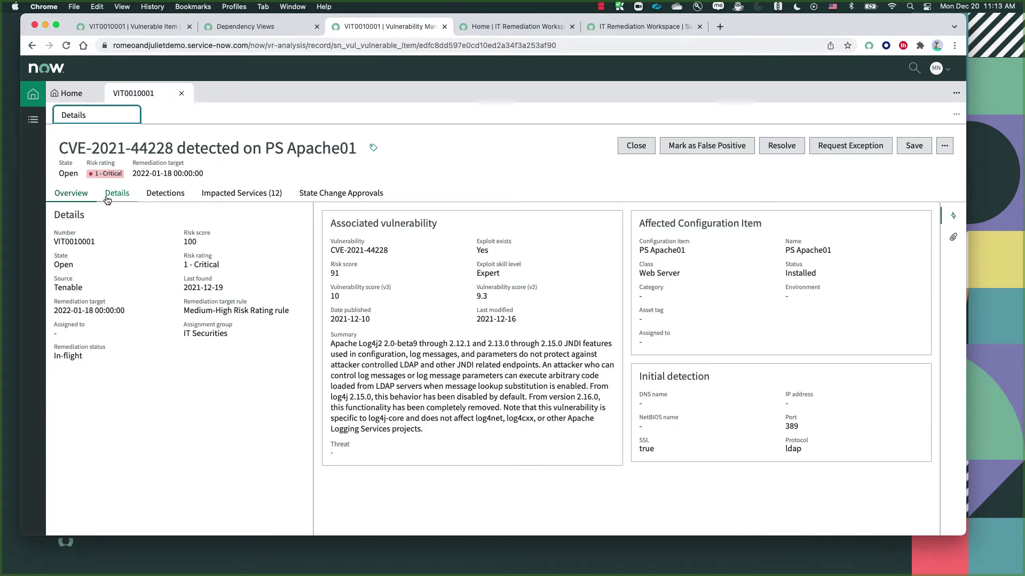
Step: Review VIT0010001's source Tenable, remediation target date, CVE-2021-44228, Expert exploit skill, score and publish date
{"action": "left_click_drag", "start_coordinate": [89, 288], "coordinate": [53, 290]}
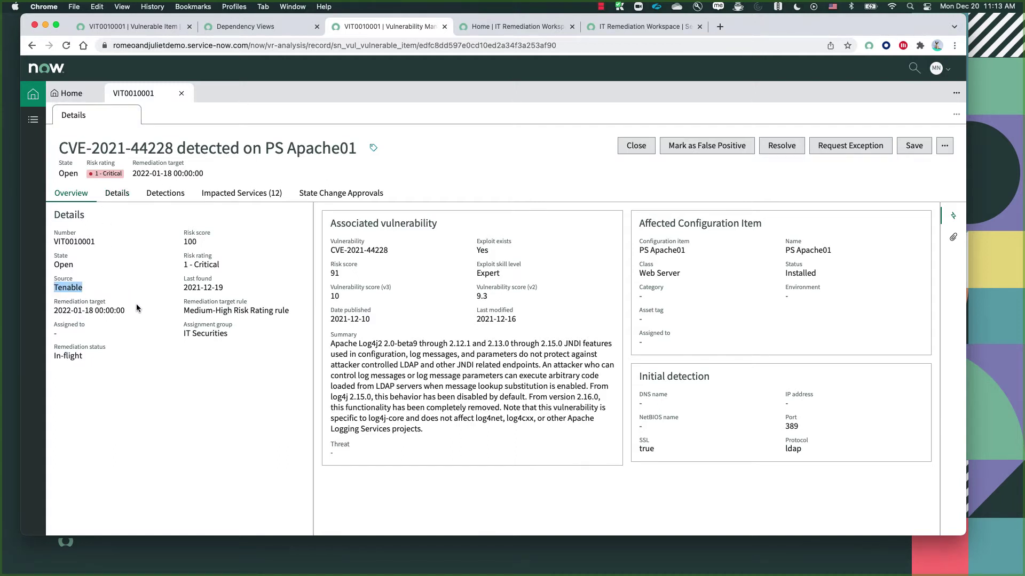
{"action": "left_click_drag", "start_coordinate": [127, 310], "coordinate": [64, 310]}
{"action": "left_click", "coordinate": [108, 314]}
{"action": "left_click_drag", "start_coordinate": [388, 250], "coordinate": [331, 274]}
{"action": "left_click_drag", "start_coordinate": [502, 274], "coordinate": [473, 273]}
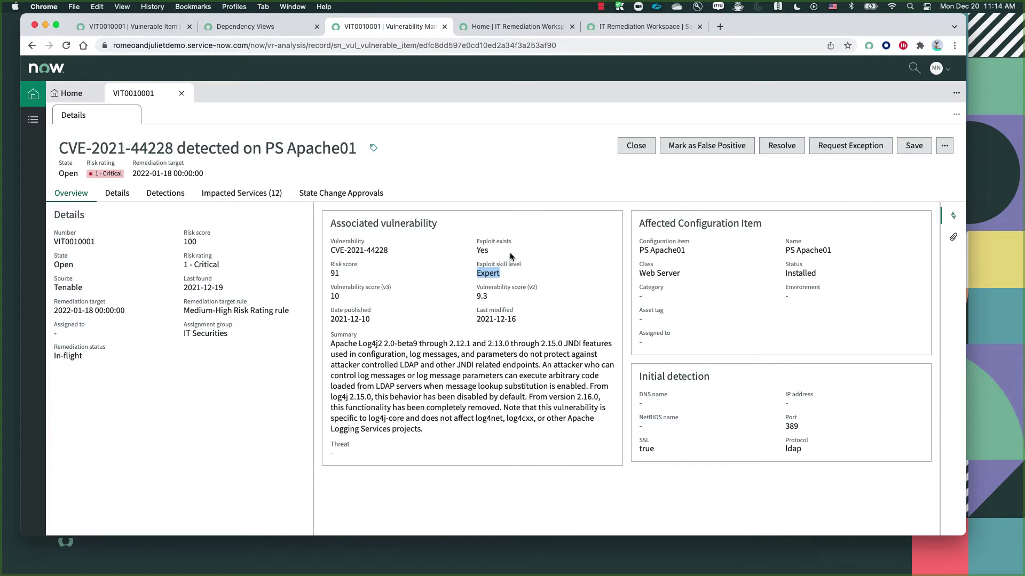
{"action": "left_click_drag", "start_coordinate": [491, 252], "coordinate": [504, 311]}
Step: Switch VIT0010001 to the classic form and open PS Apache01's dependency map
{"action": "left_click", "coordinate": [504, 311]}
{"action": "left_click", "coordinate": [160, 24]}
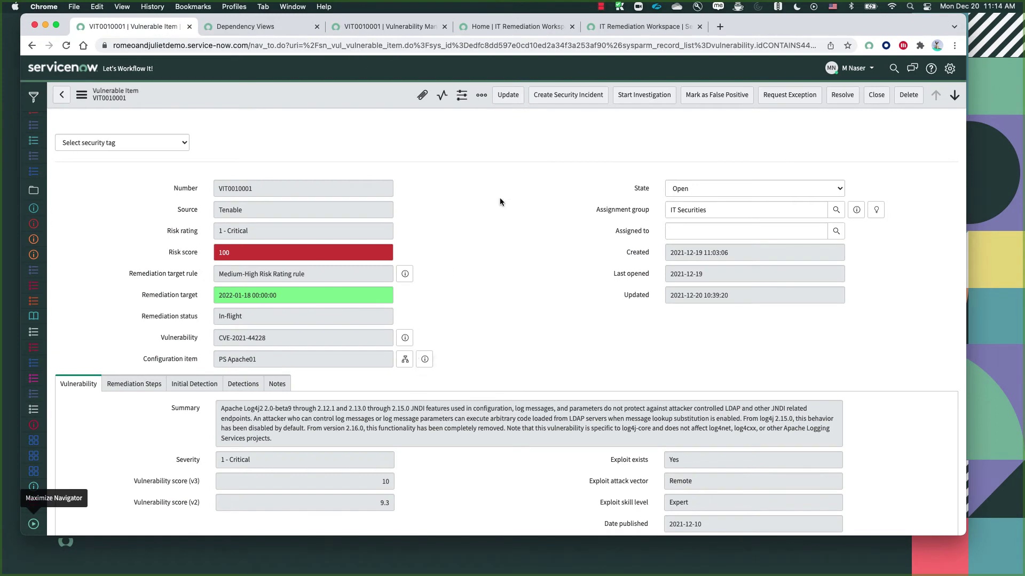
{"action": "left_click", "coordinate": [283, 26]}
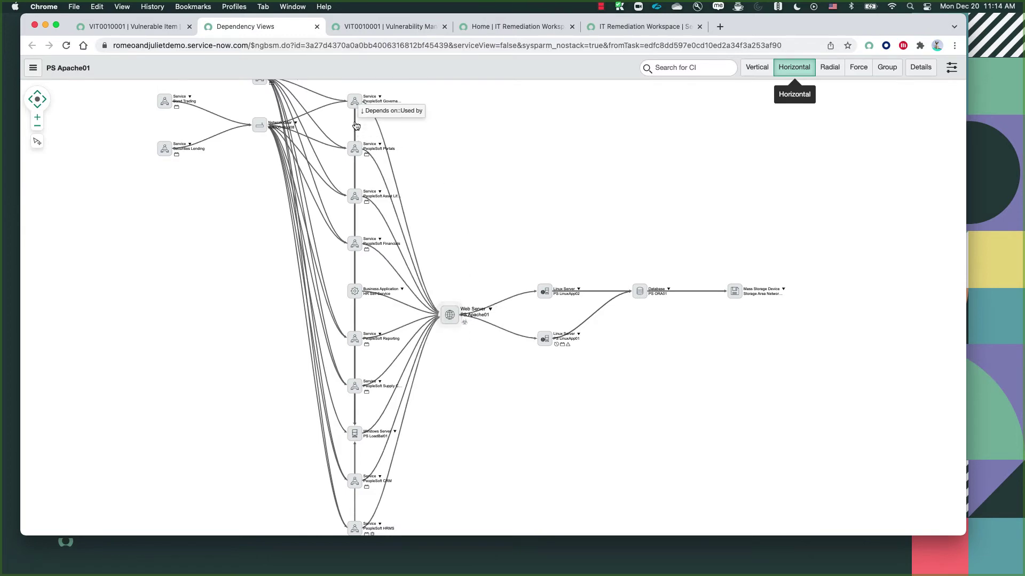
Step: Pan around the PS Apache01 dependency map, then return to the VIT0010001 record tab
{"action": "scroll", "coordinate": [356, 126], "scroll_direction": "down", "scroll_amount": 2}
{"action": "scroll", "coordinate": [269, 148], "scroll_direction": "up", "scroll_amount": 2}
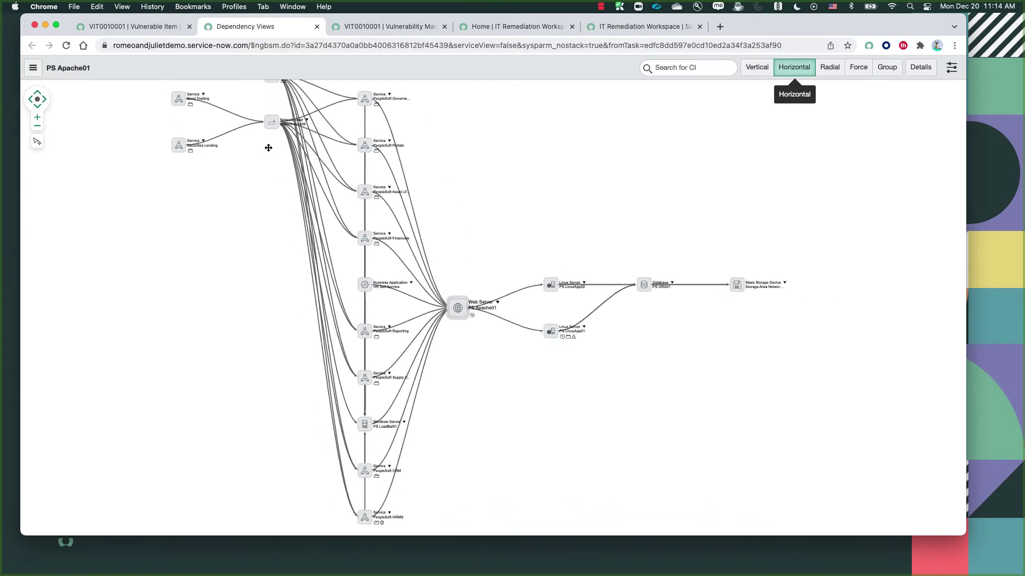
{"action": "scroll", "coordinate": [268, 147], "scroll_direction": "up", "scroll_amount": 1}
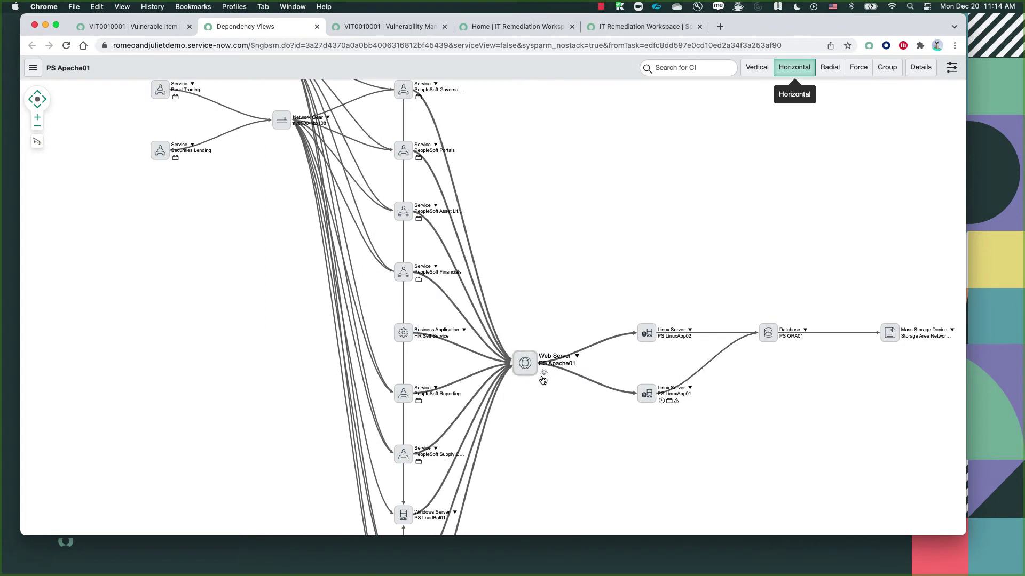
{"action": "left_click_drag", "start_coordinate": [586, 395], "coordinate": [589, 371]}
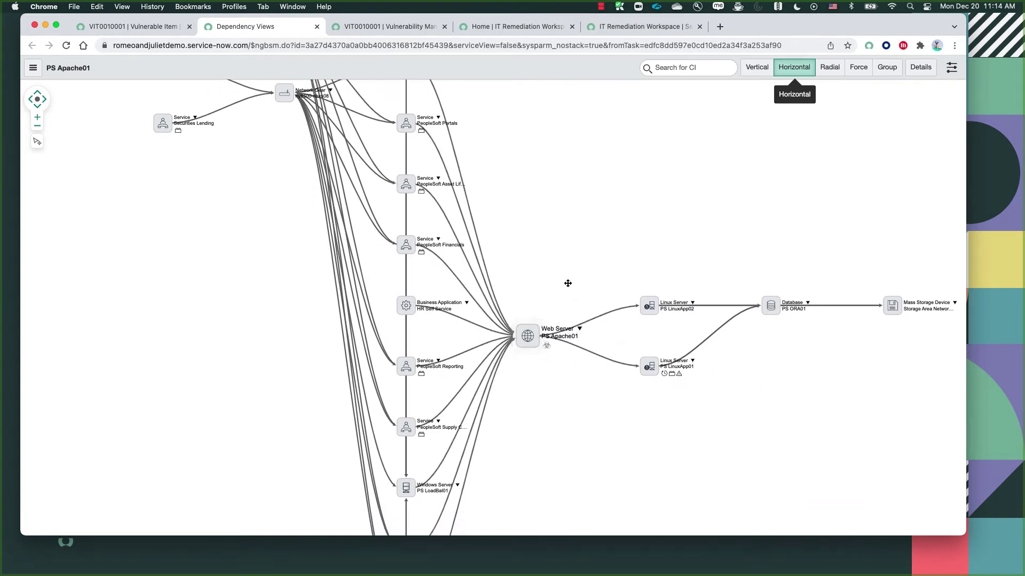
{"action": "left_click_drag", "start_coordinate": [558, 278], "coordinate": [522, 158]}
{"action": "left_click", "coordinate": [134, 25]}
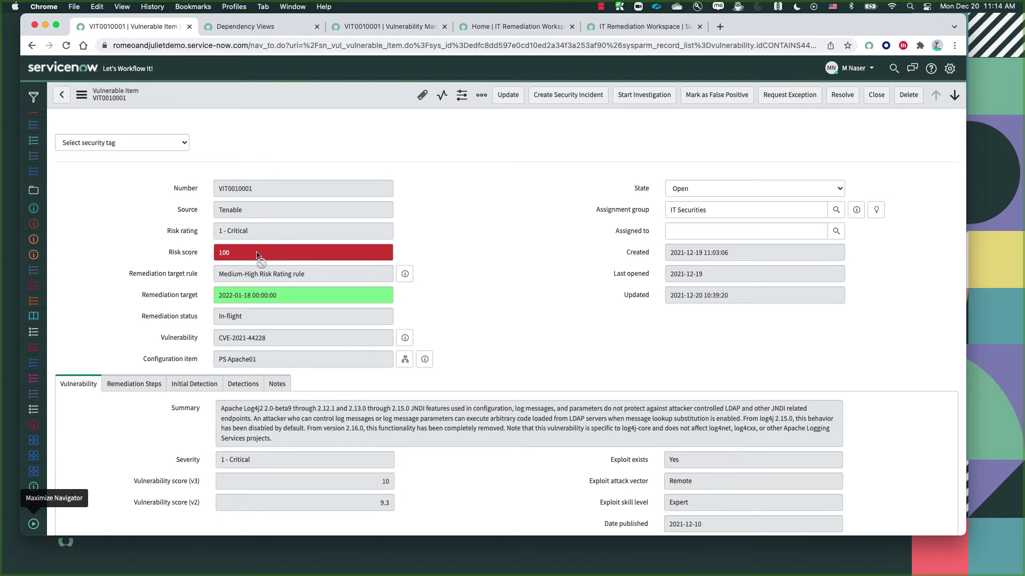
Step: Review VIT0010001's 12 impacted services and preferred solution VS0004395, then open the IT Remediation Workspace home
{"action": "left_click", "coordinate": [410, 26]}
{"action": "left_click", "coordinate": [241, 193]}
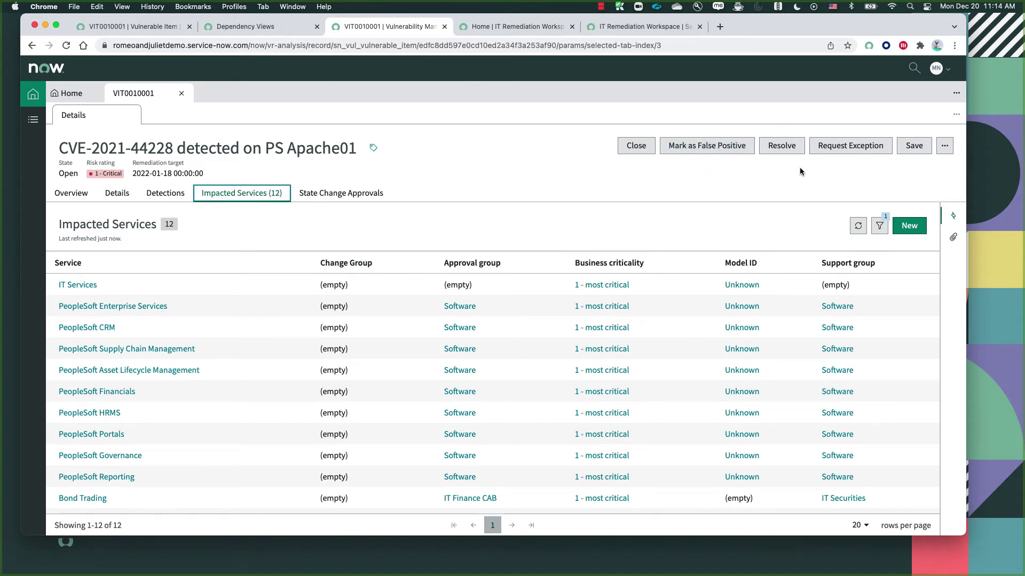
{"action": "left_click", "coordinate": [857, 151]}
{"action": "left_click", "coordinate": [118, 195]}
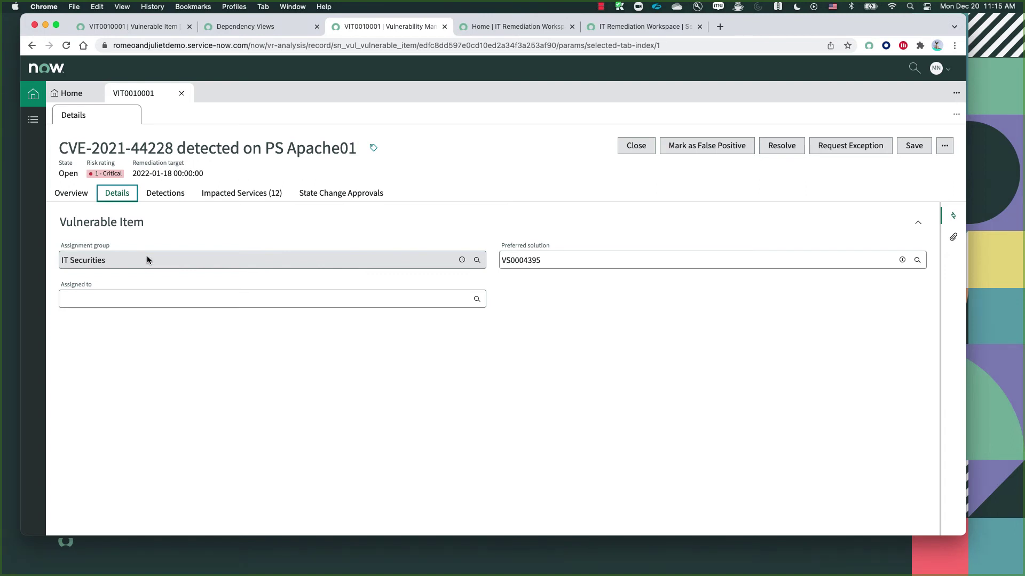
{"action": "left_click", "coordinate": [534, 31]}
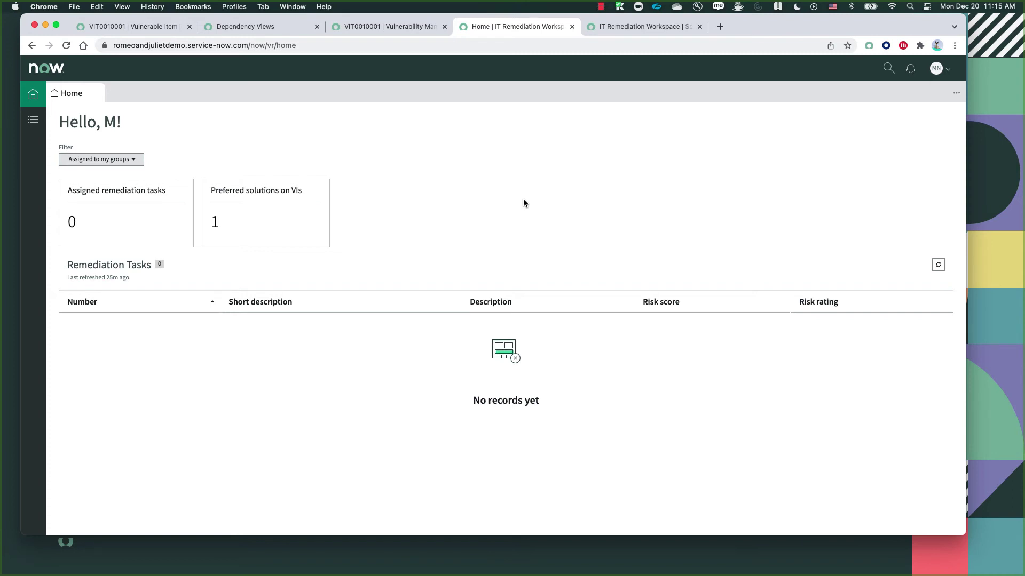
Step: Switch the ownership filter to Assigned to me, then back to Assigned to my groups
{"action": "left_click", "coordinate": [109, 159]}
{"action": "left_click", "coordinate": [131, 174]}
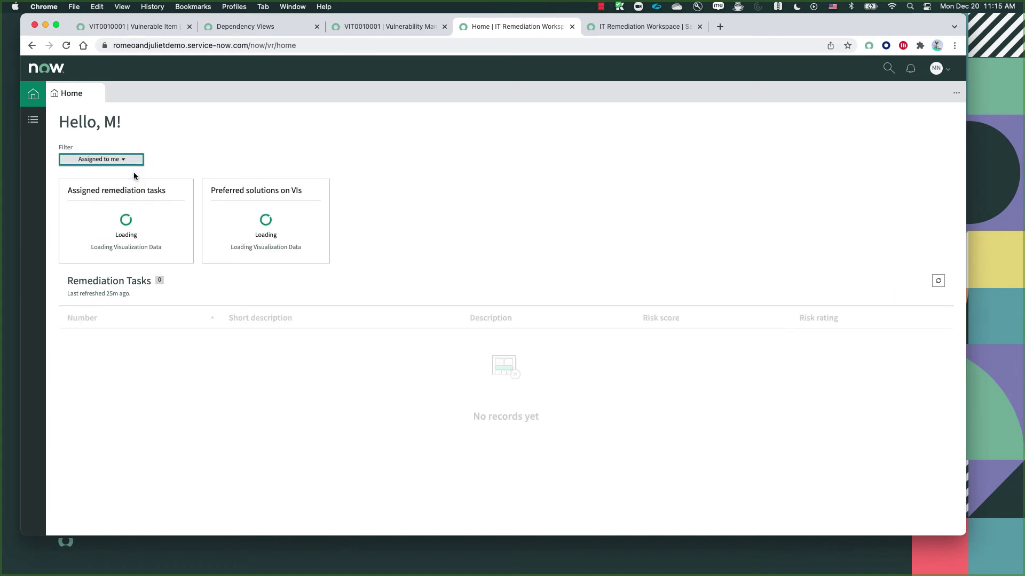
{"action": "left_click", "coordinate": [138, 162]}
{"action": "left_click", "coordinate": [133, 192]}
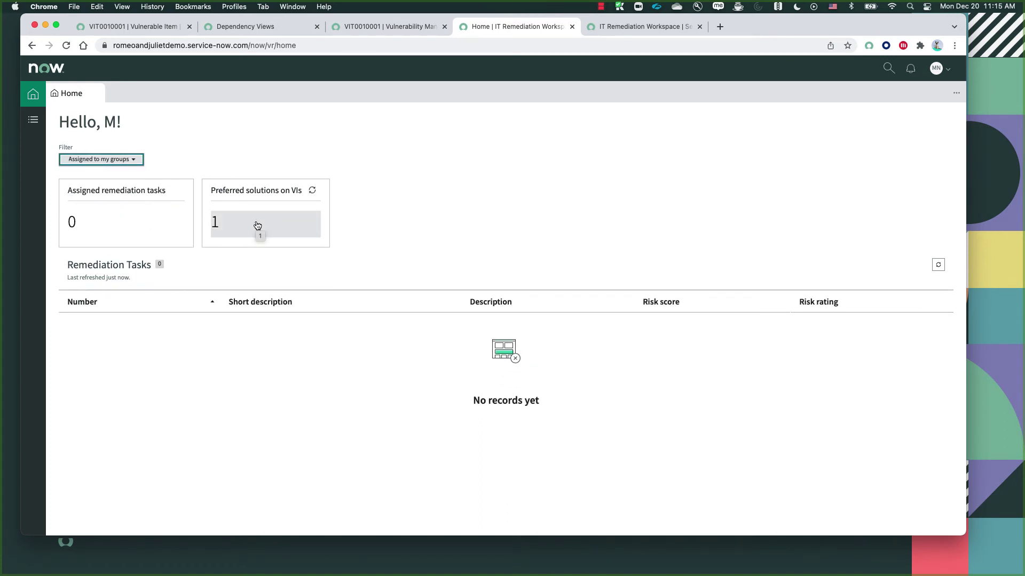
Step: Open solution VS0004395 from the preferred solutions on vulnerable items tile
{"action": "left_click", "coordinate": [256, 225]}
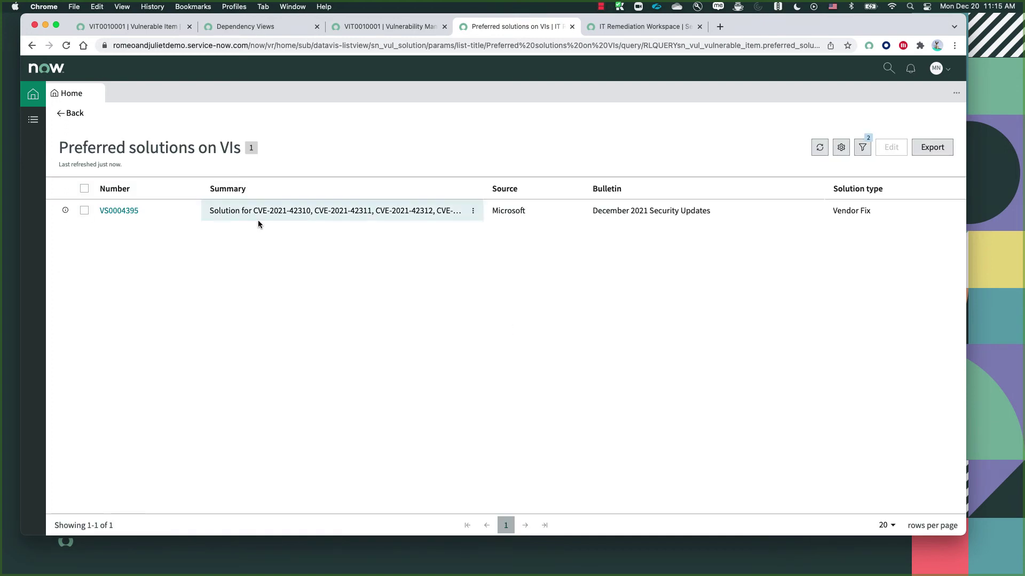
{"action": "left_click", "coordinate": [123, 213]}
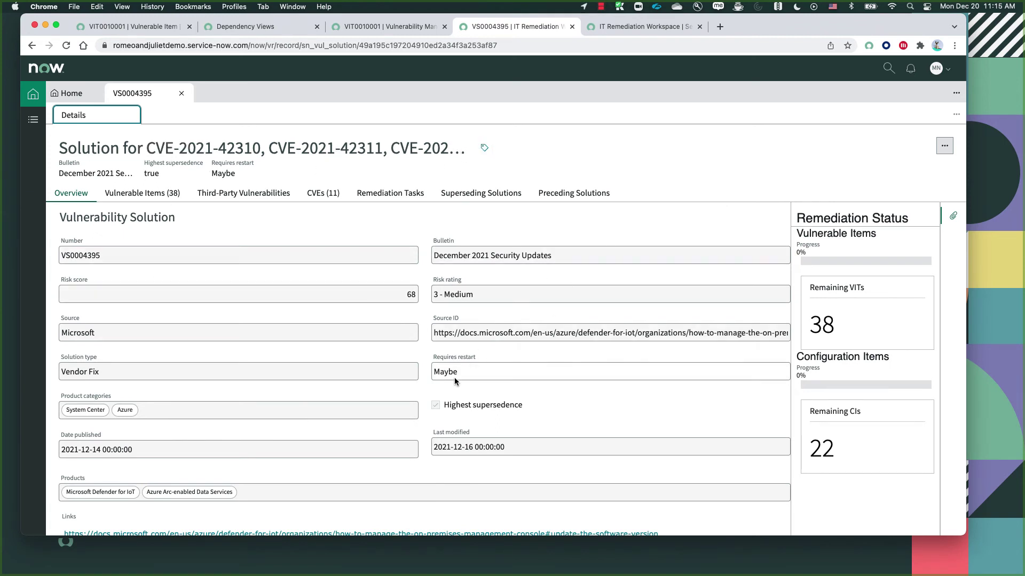
{"action": "scroll", "coordinate": [453, 381], "scroll_direction": "down", "scroll_amount": 2}
{"action": "scroll", "coordinate": [585, 437], "scroll_direction": "down", "scroll_amount": 2}
{"action": "scroll", "coordinate": [577, 446], "scroll_direction": "up", "scroll_amount": 2}
{"action": "scroll", "coordinate": [578, 446], "scroll_direction": "down", "scroll_amount": 3}
Step: Scroll VS0004395's 38 vulnerable items, each for CVE-2021-44228 with risk 100 and Open state
{"action": "left_click", "coordinate": [175, 195]}
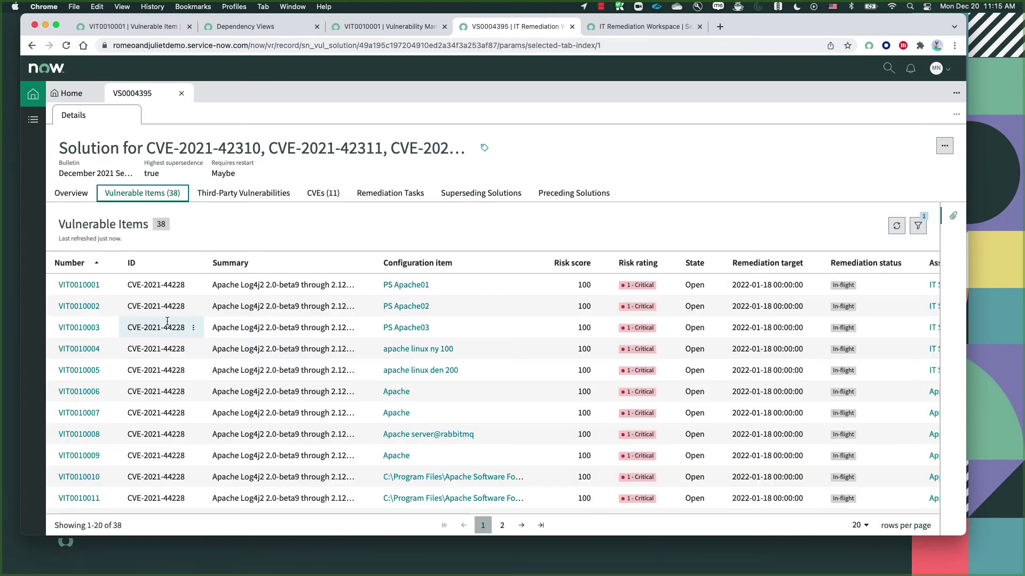
{"action": "left_click_drag", "start_coordinate": [163, 325], "coordinate": [186, 326]}
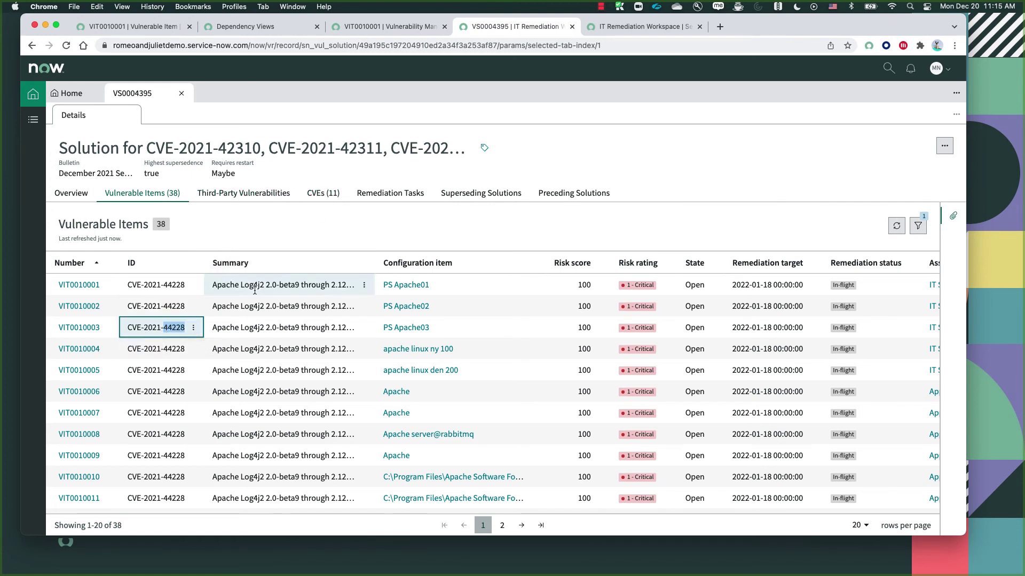
{"action": "scroll", "coordinate": [245, 309], "scroll_direction": "down", "scroll_amount": 1}
{"action": "scroll", "coordinate": [280, 379], "scroll_direction": "down", "scroll_amount": 6}
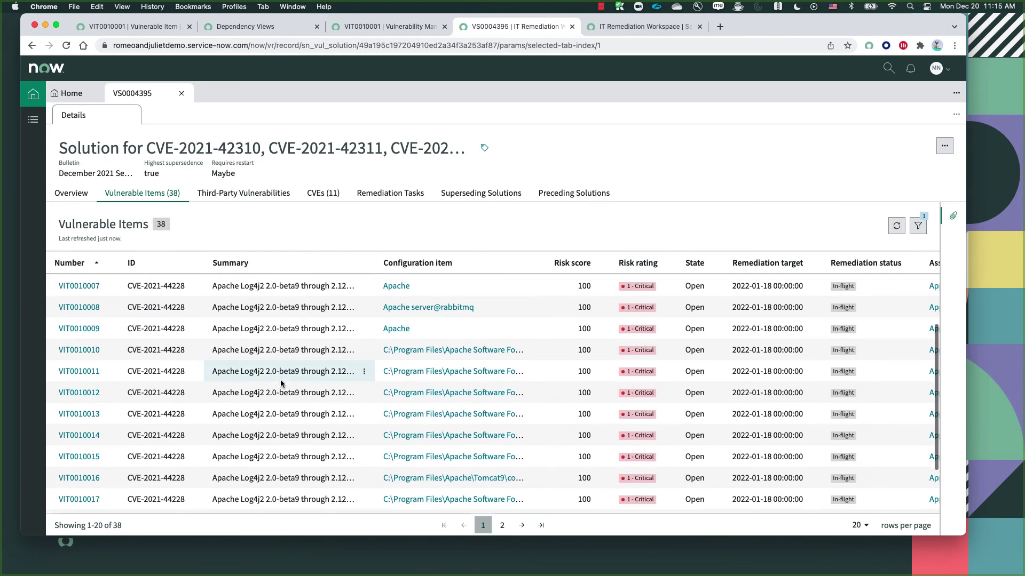
{"action": "scroll", "coordinate": [281, 380], "scroll_direction": "up", "scroll_amount": 6}
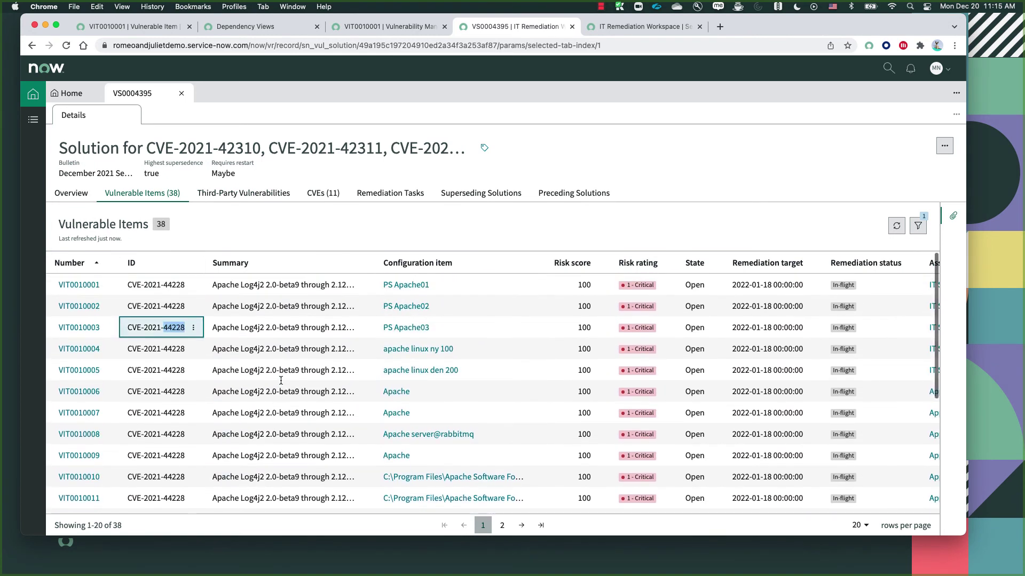
{"action": "scroll", "coordinate": [280, 379], "scroll_direction": "down", "scroll_amount": 6}
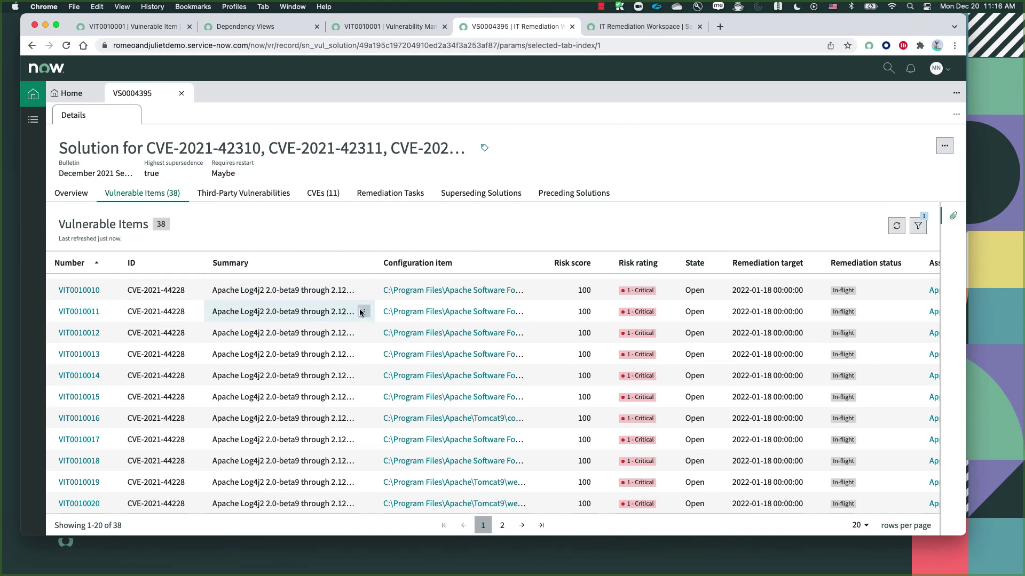
Step: Scroll through VS0004395's Overview, then check its Remediation Tasks tab
{"action": "left_click", "coordinate": [69, 192]}
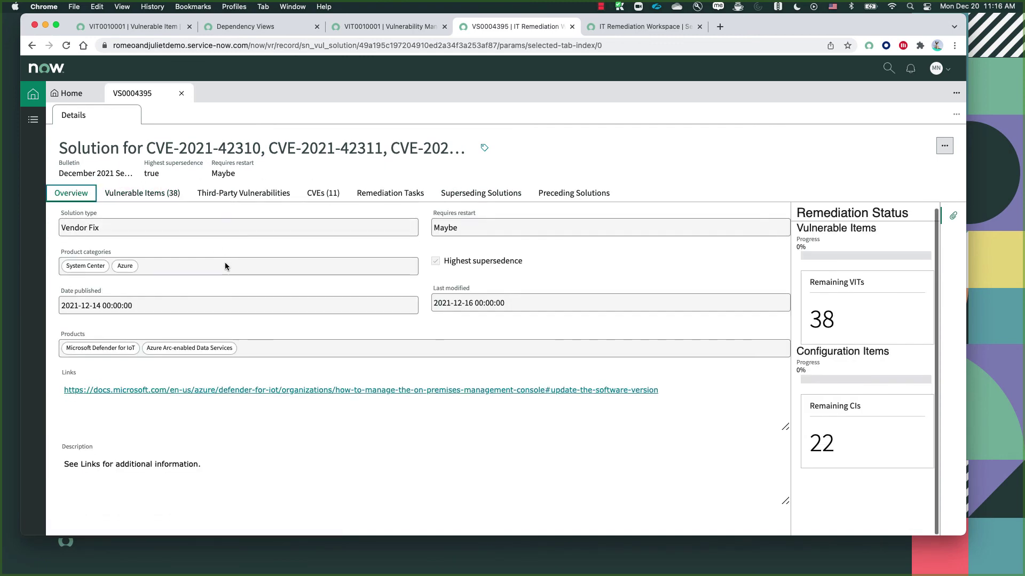
{"action": "scroll", "coordinate": [233, 380], "scroll_direction": "up", "scroll_amount": 3}
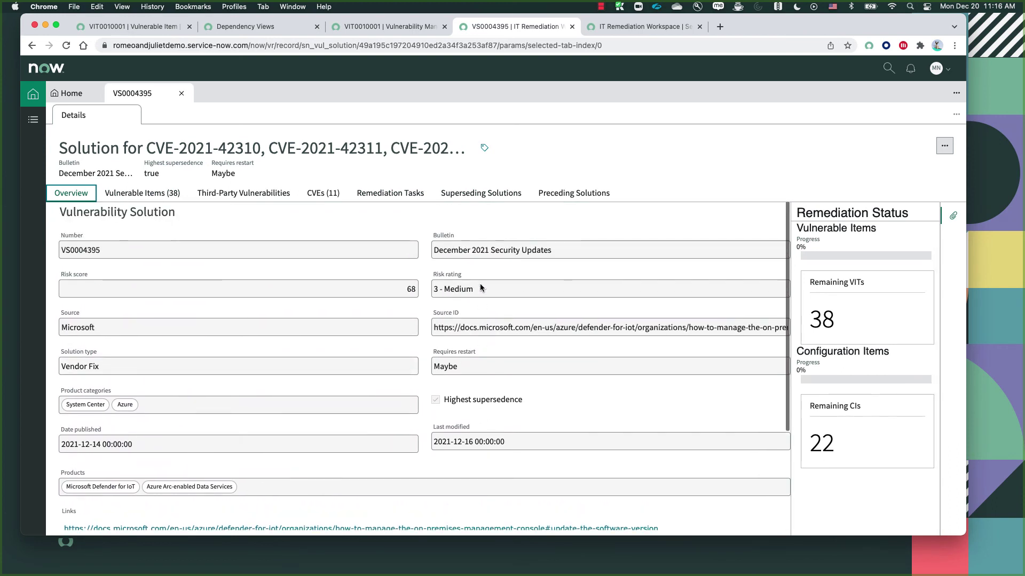
{"action": "left_click", "coordinate": [150, 366]}
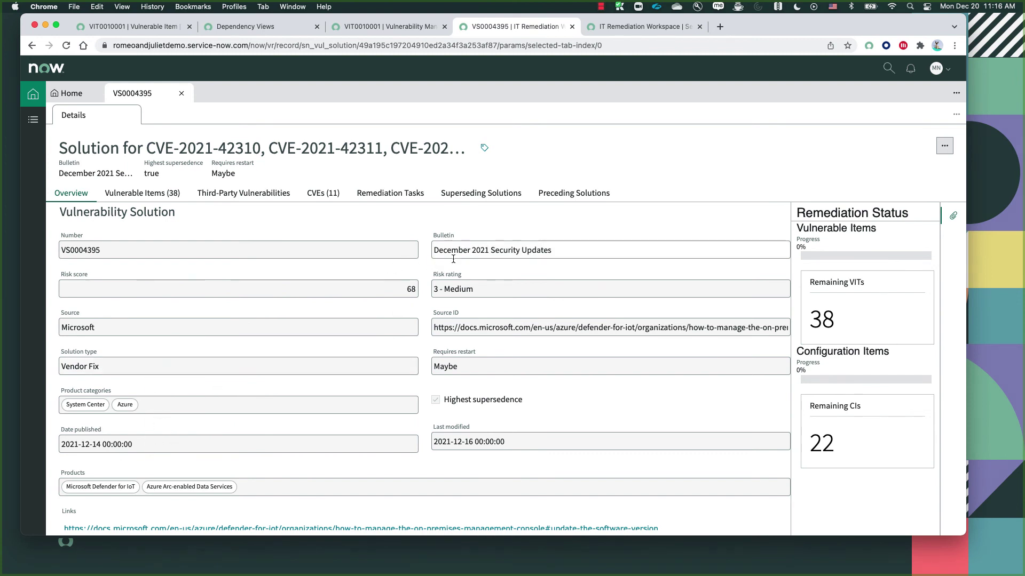
{"action": "scroll", "coordinate": [572, 403], "scroll_direction": "down", "scroll_amount": 3}
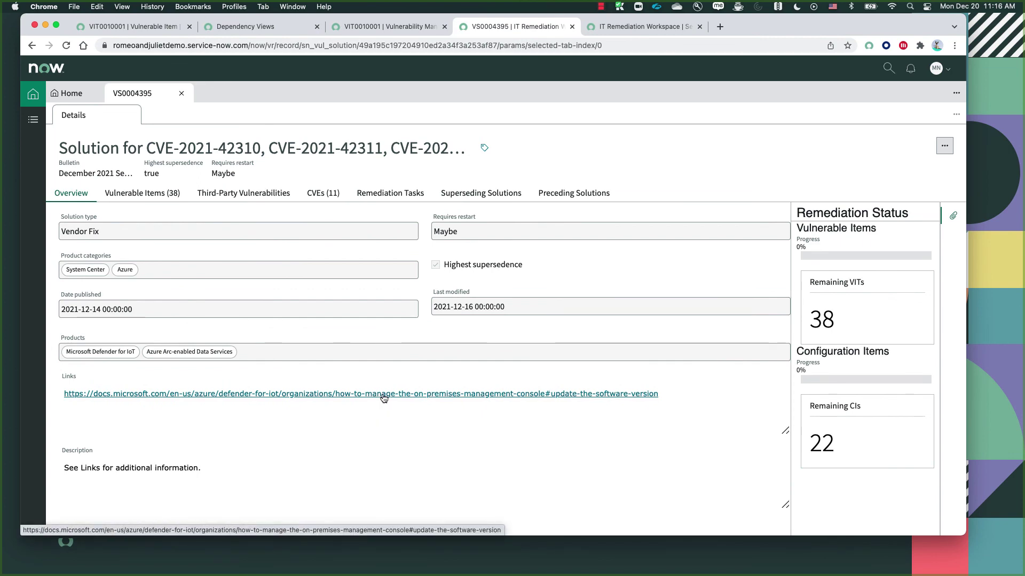
{"action": "left_click", "coordinate": [391, 193]}
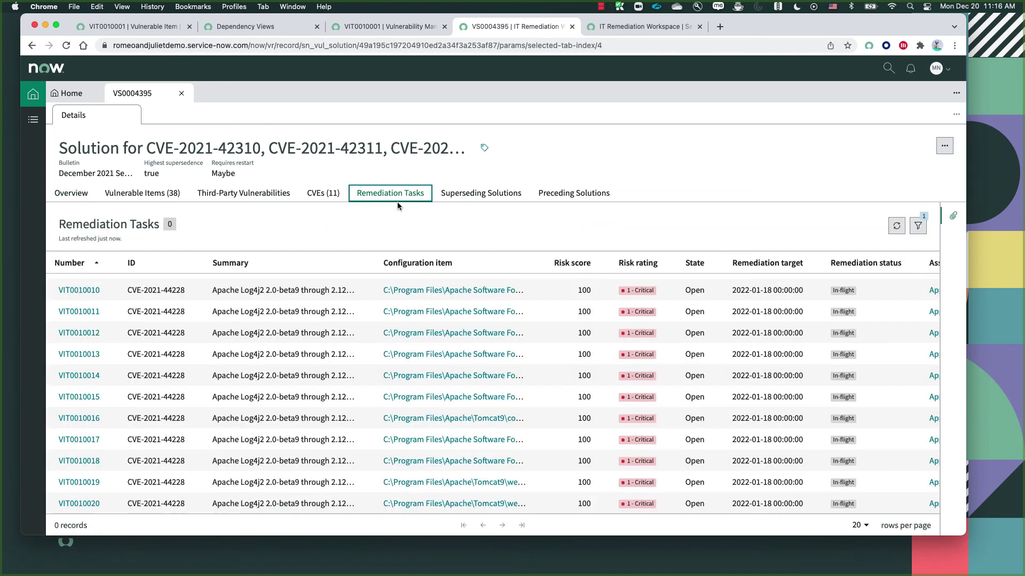